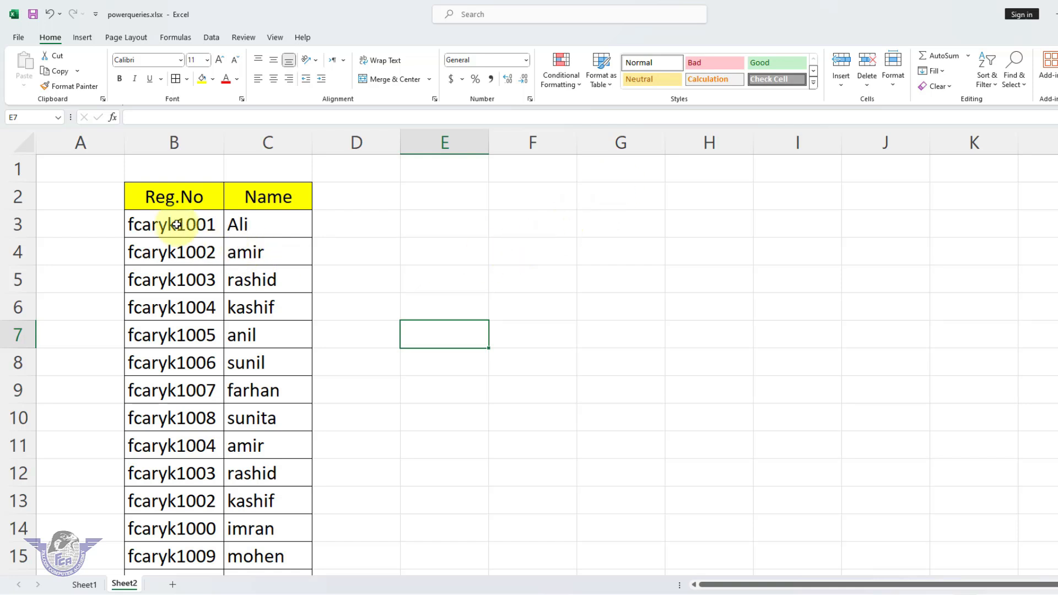
Step: Load the range B2:C17 into the Power Query Editor as a table with headers
left_click_drag(178, 199, 267, 525)
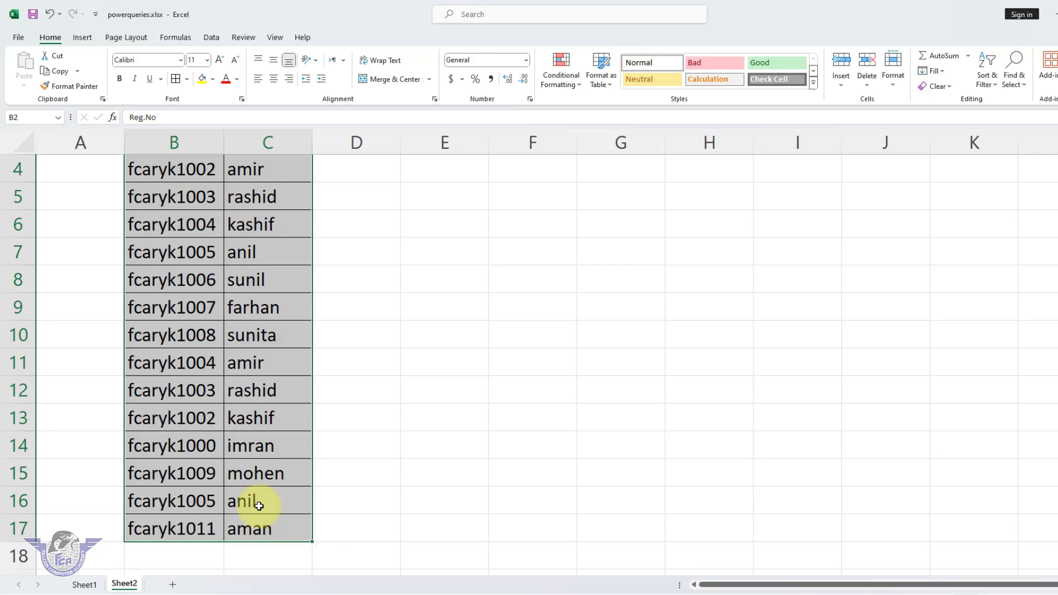
scroll(237, 404, "up", 1)
scroll(238, 404, "up", 1)
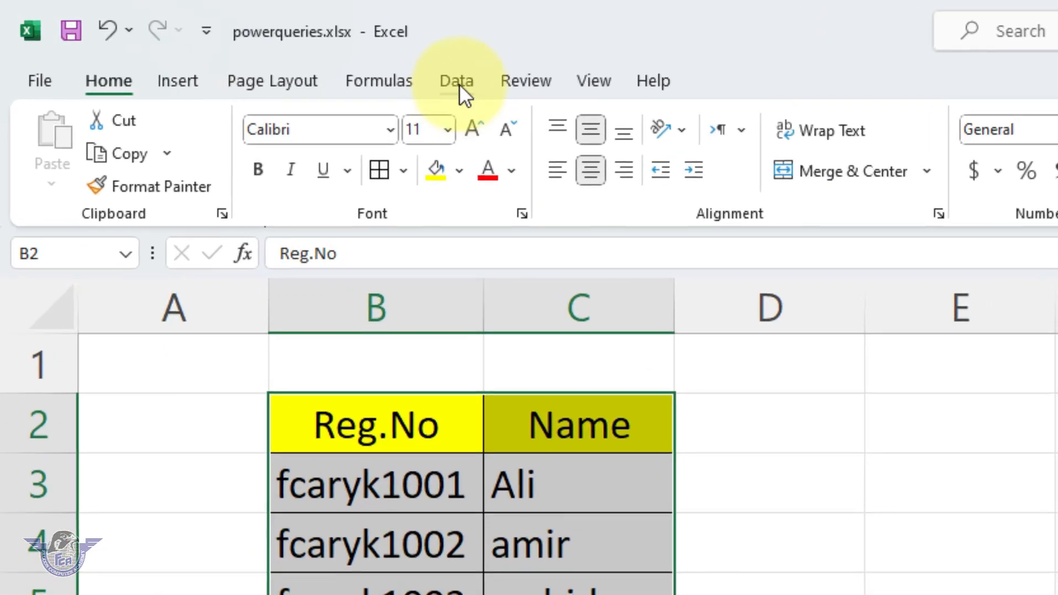
left_click(460, 84)
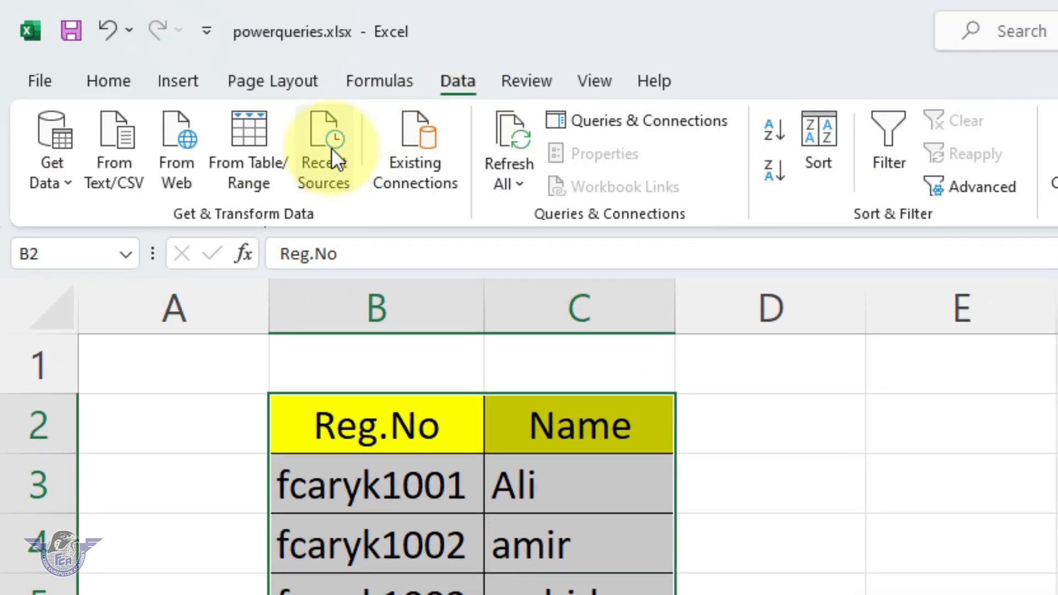
left_click(252, 164)
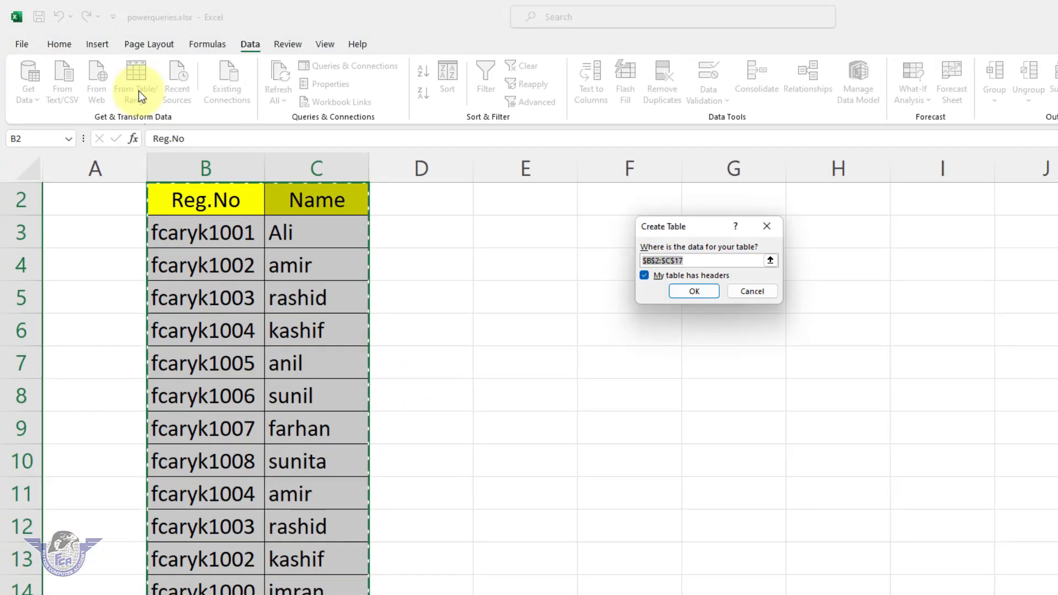
left_click(642, 276)
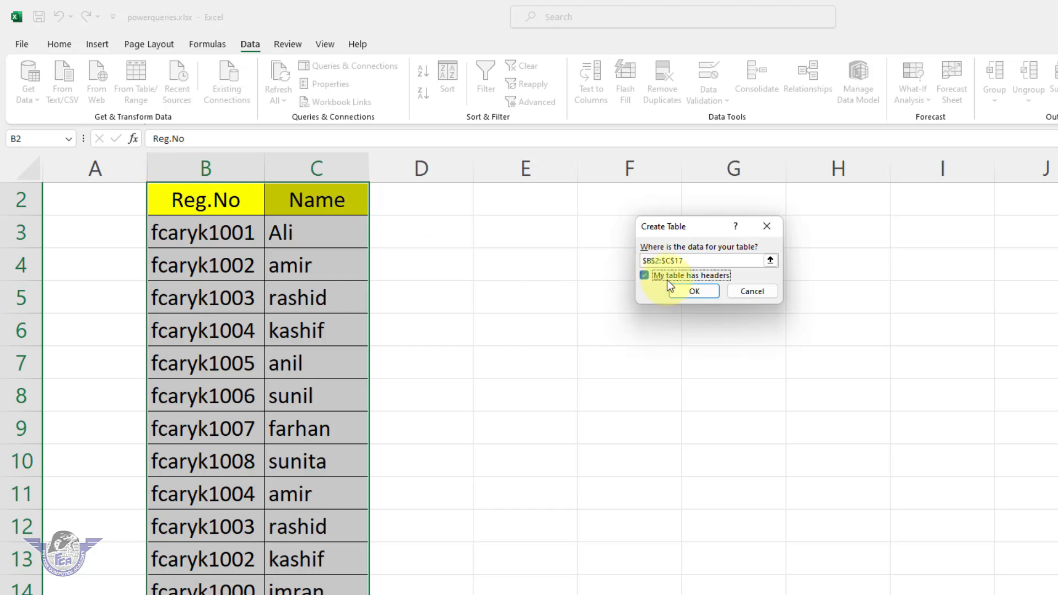
left_click(692, 292)
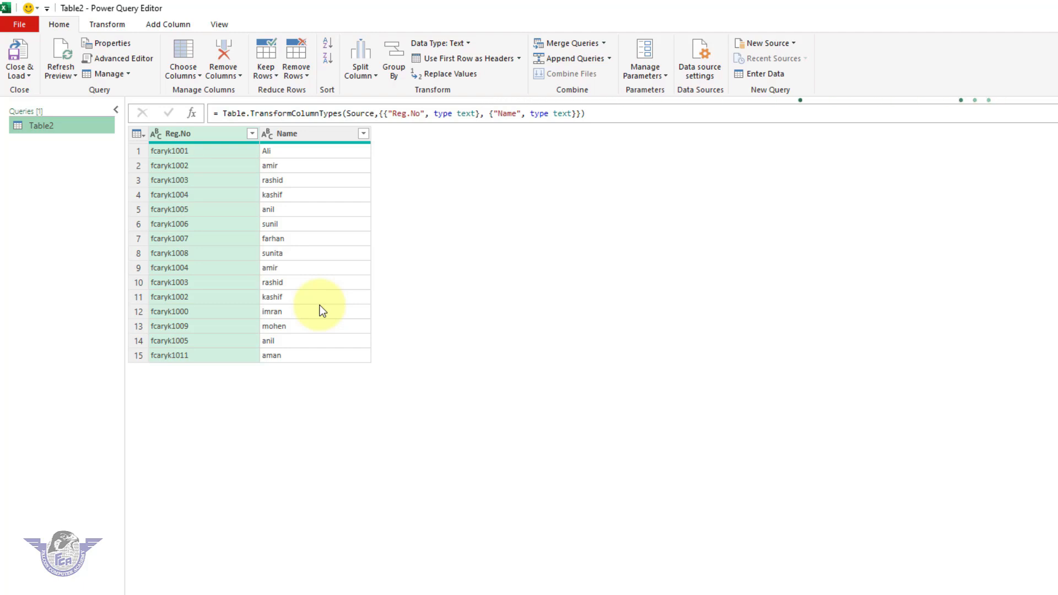
Step: Show the column distribution to check distinct and unique values in Reg.No and Name, and hide it again
left_click(218, 27)
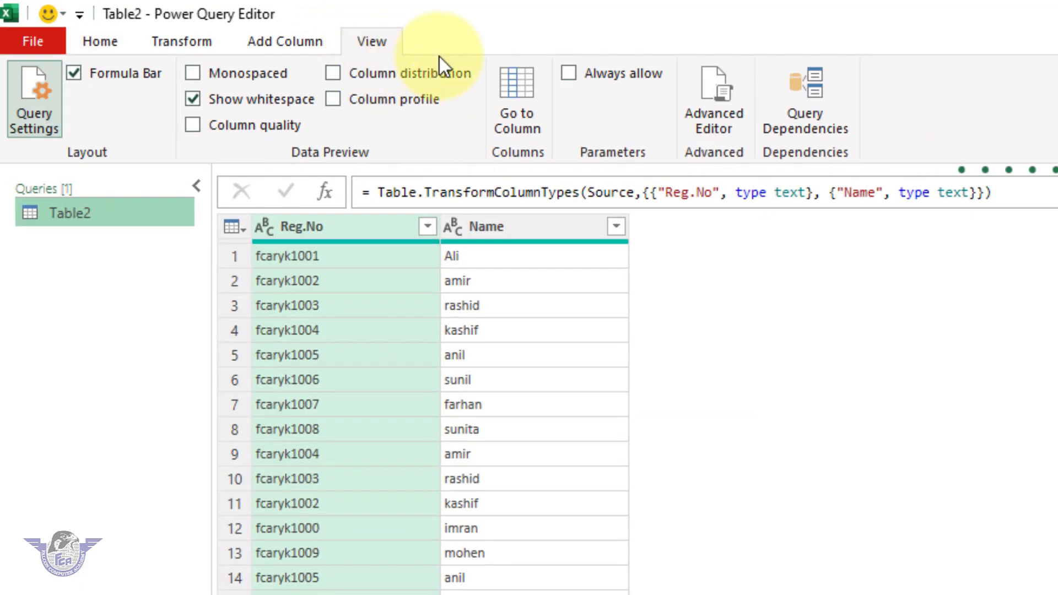
left_click(396, 78)
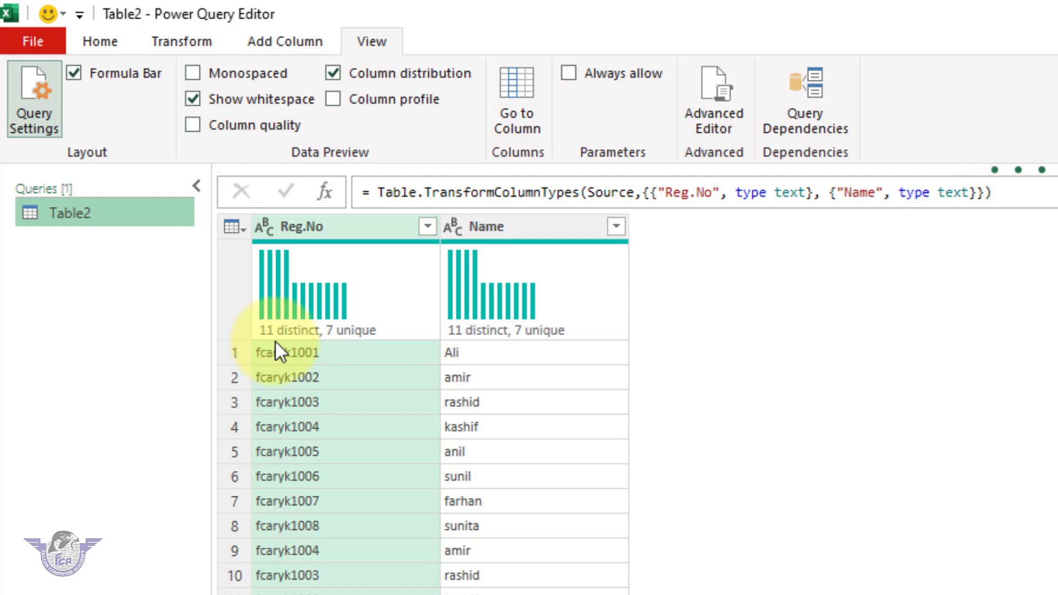
mouse_move(347, 338)
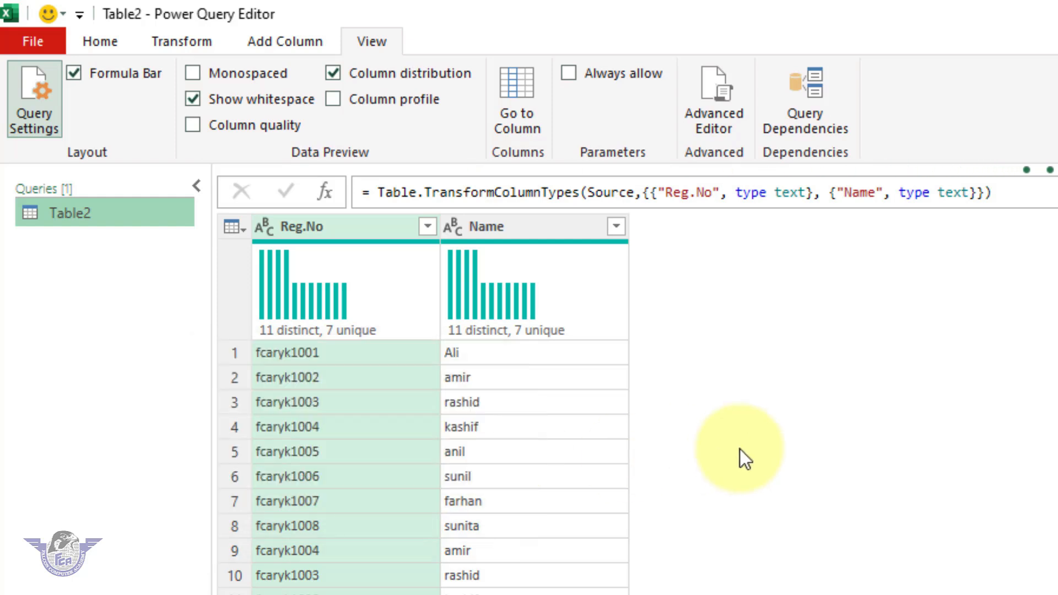
left_click(369, 71)
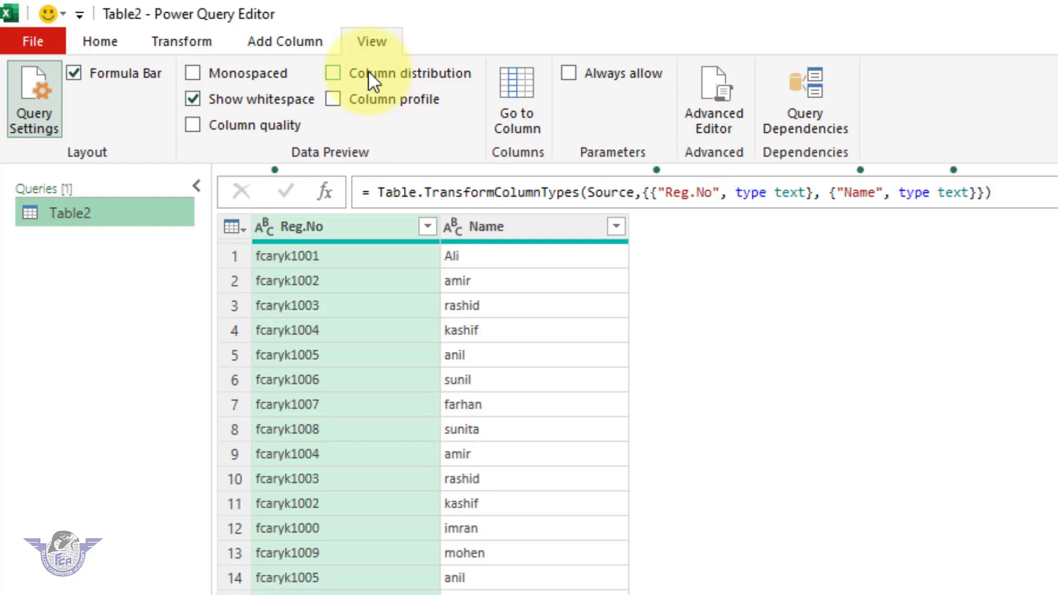
Step: Remove the rows with duplicate Reg.No values from the query
left_click(108, 44)
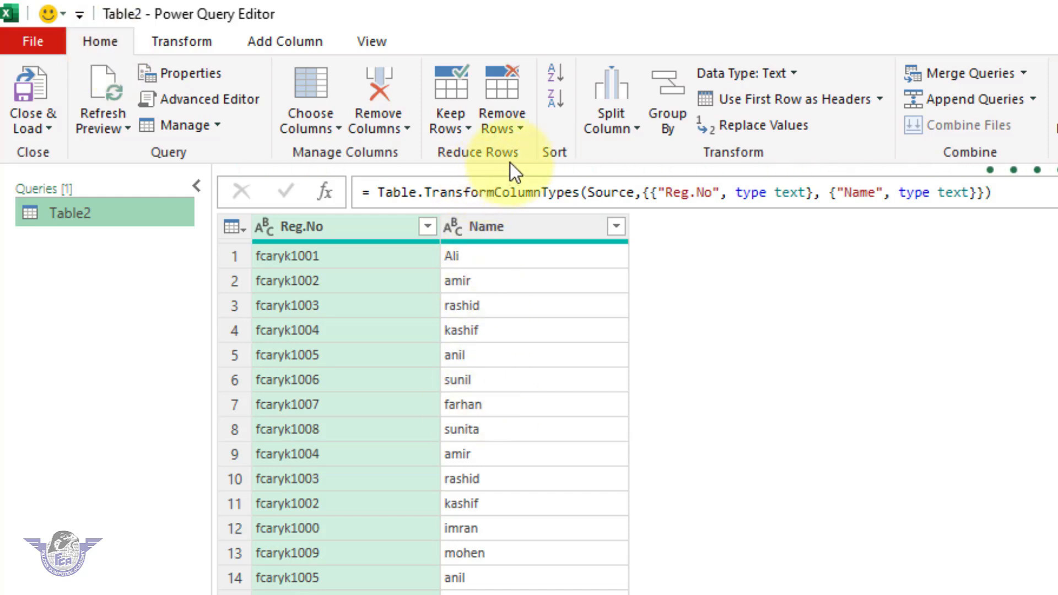
left_click(520, 134)
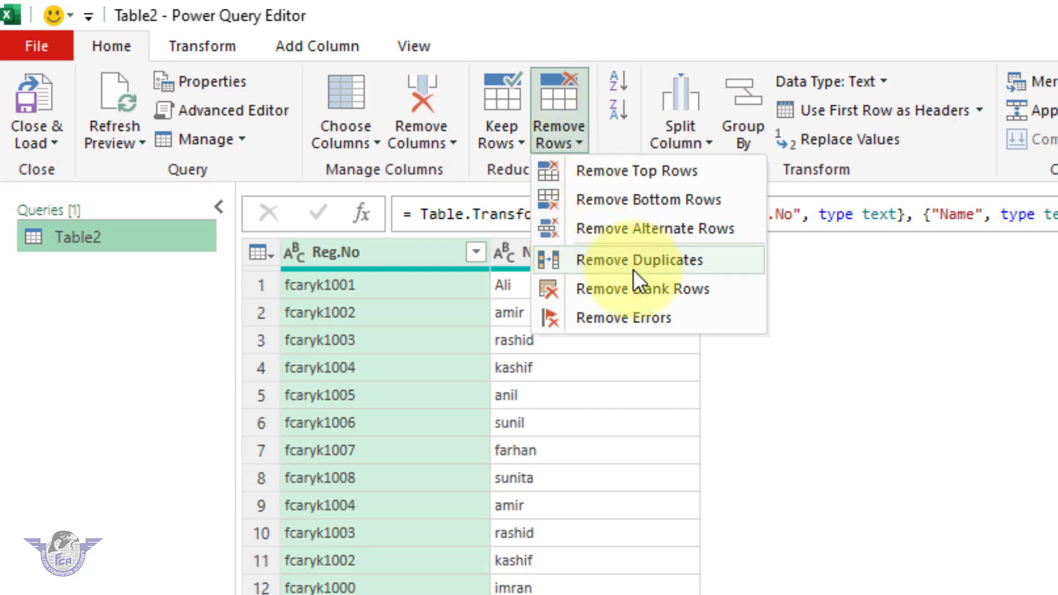
left_click(683, 261)
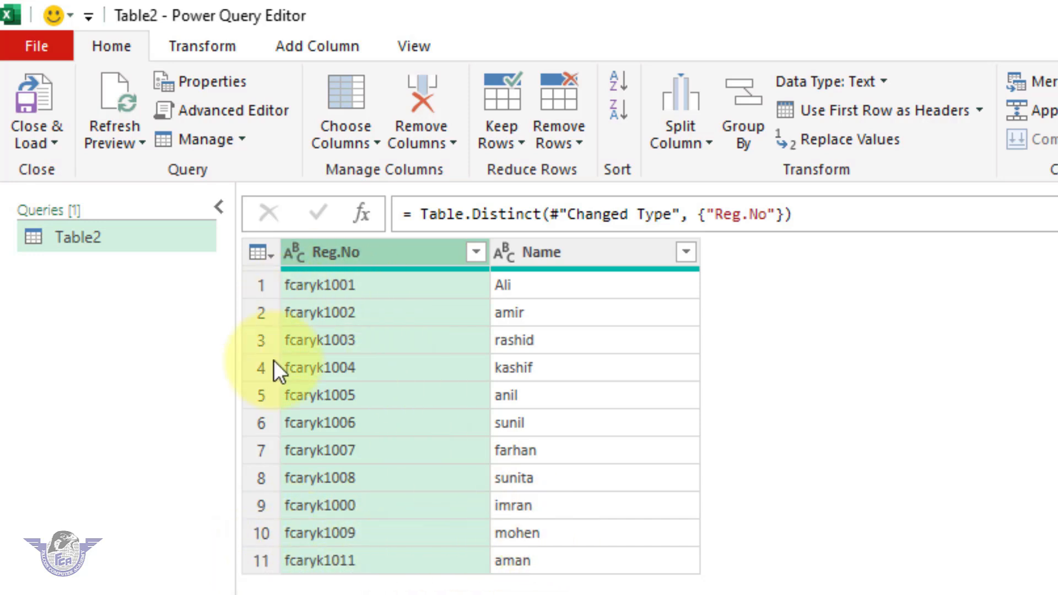
Step: Turn on the column distribution and examine the distinct and unique values of the Reg.No and Name columns
left_click(427, 52)
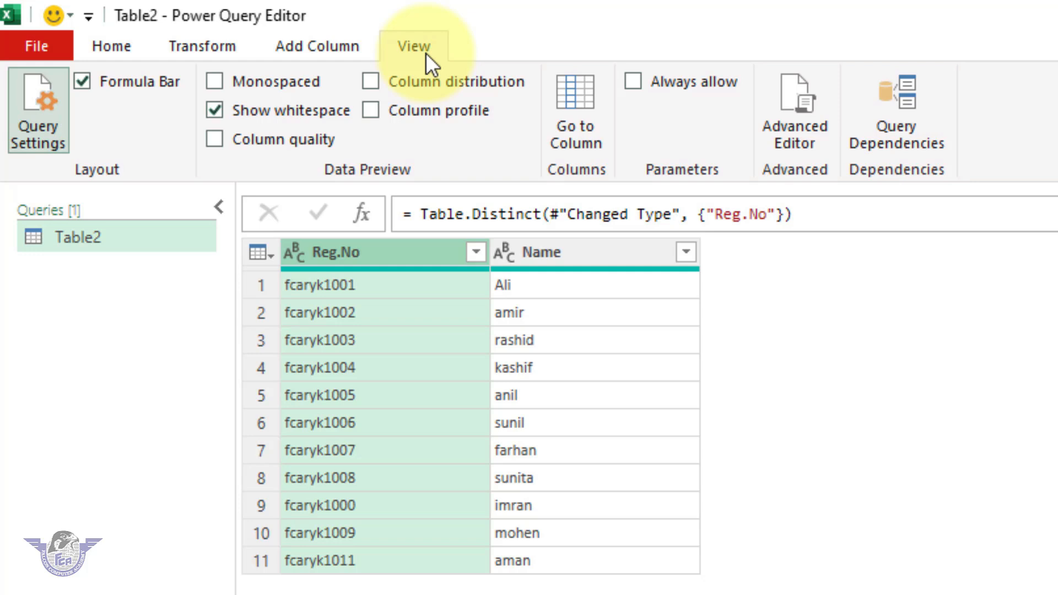
left_click(461, 87)
mouse_move(307, 372)
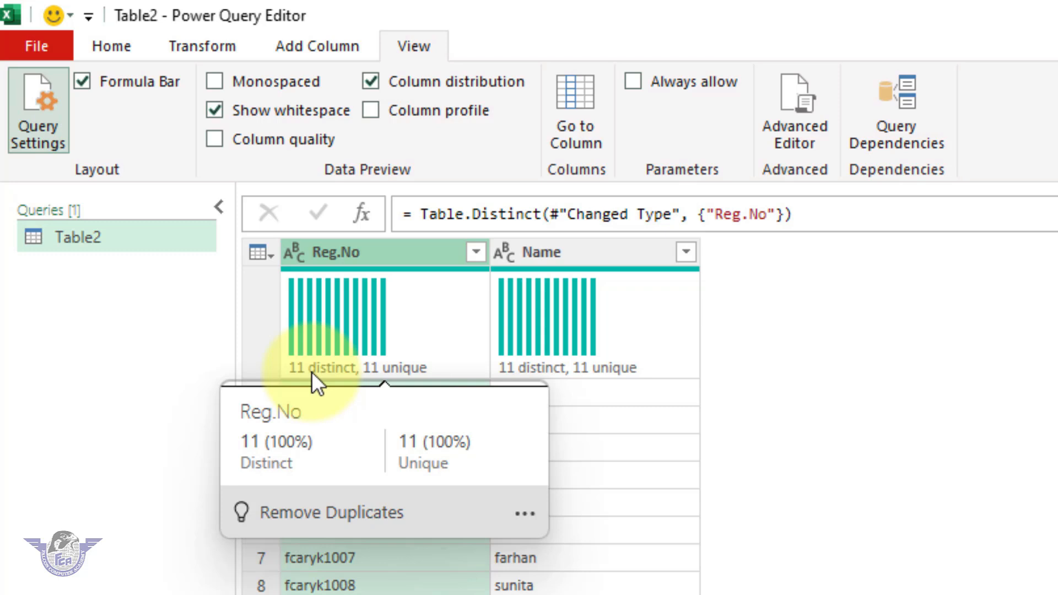
mouse_move(596, 365)
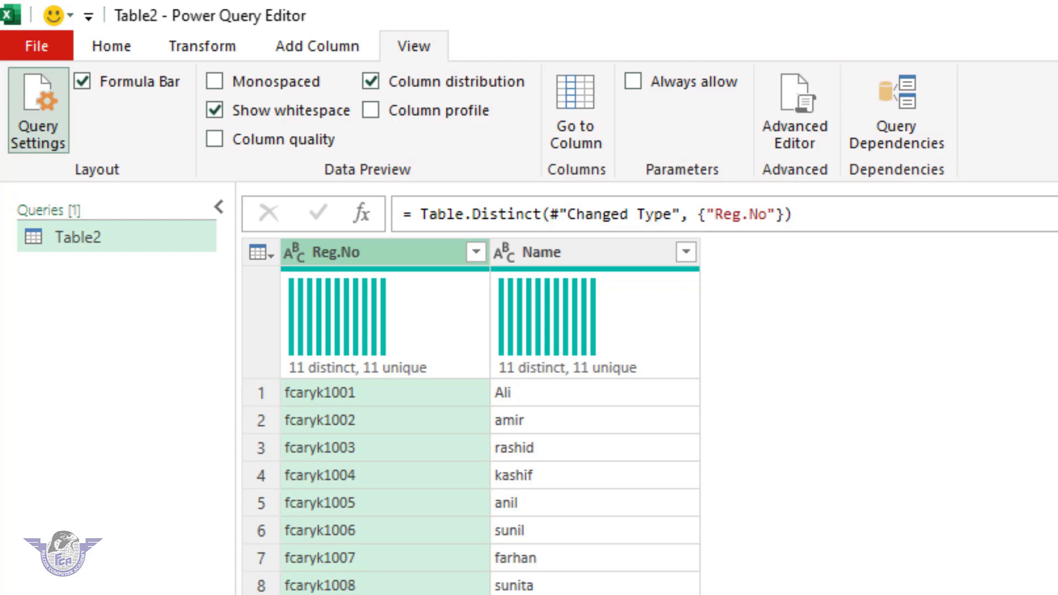
Step: Close the Power Query Editor discarding the changes, and undo the conversion of the list into a table
left_click(1044, 7)
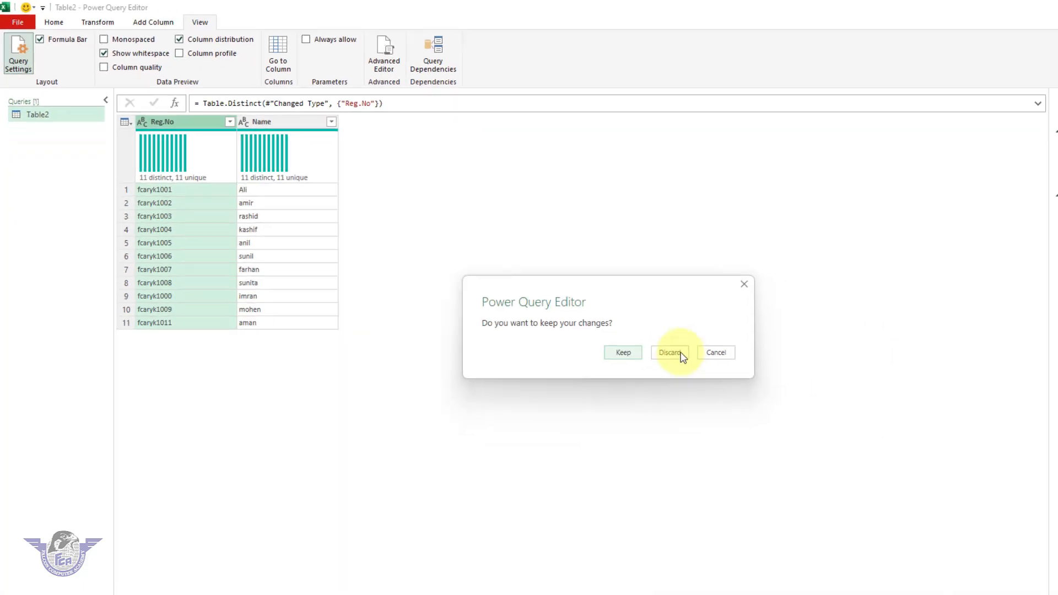
left_click(588, 311)
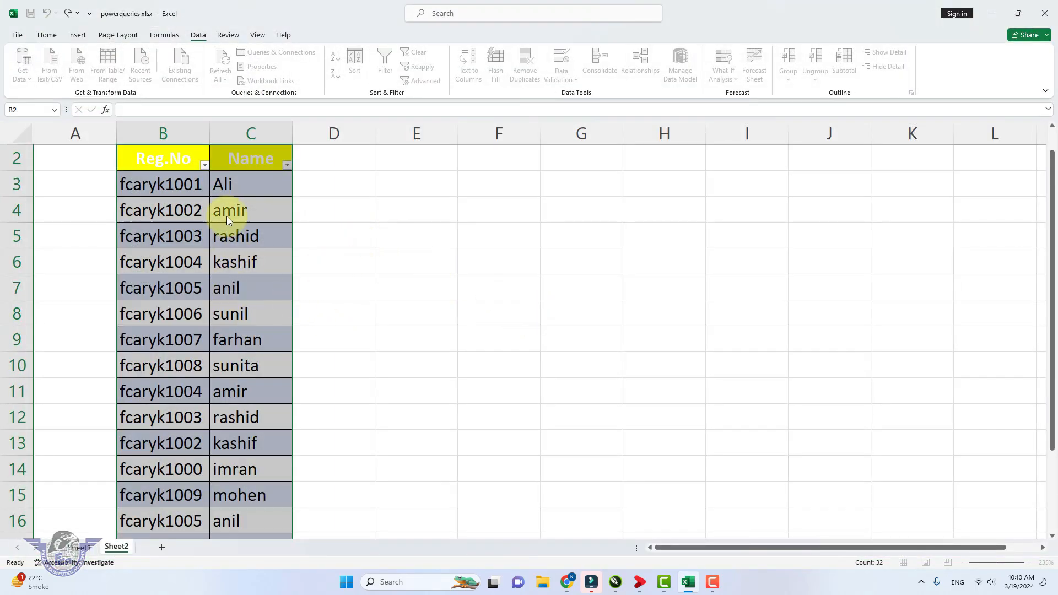
left_click(234, 214)
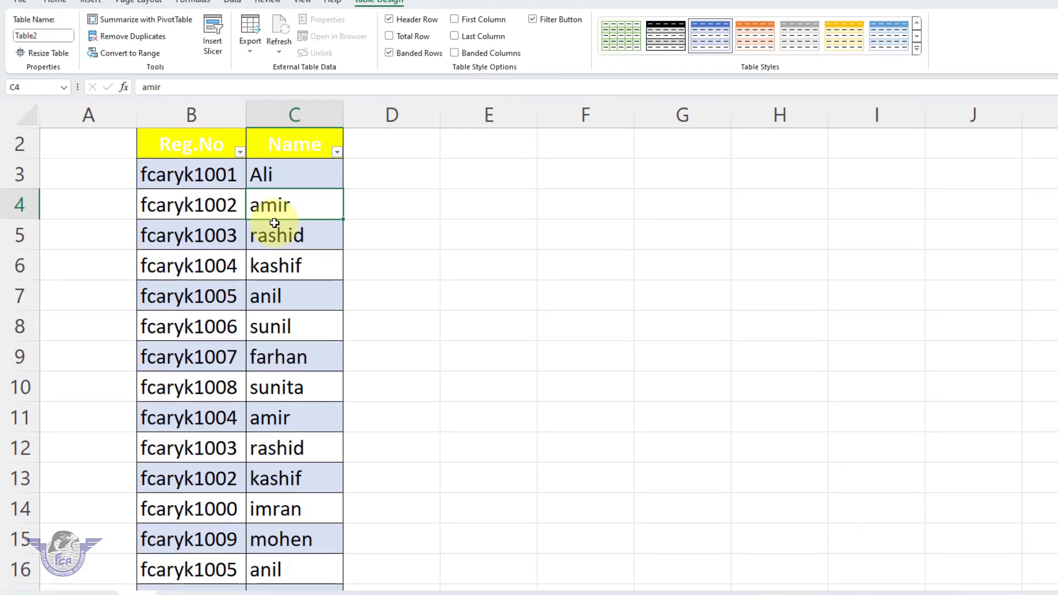
left_click(57, 4)
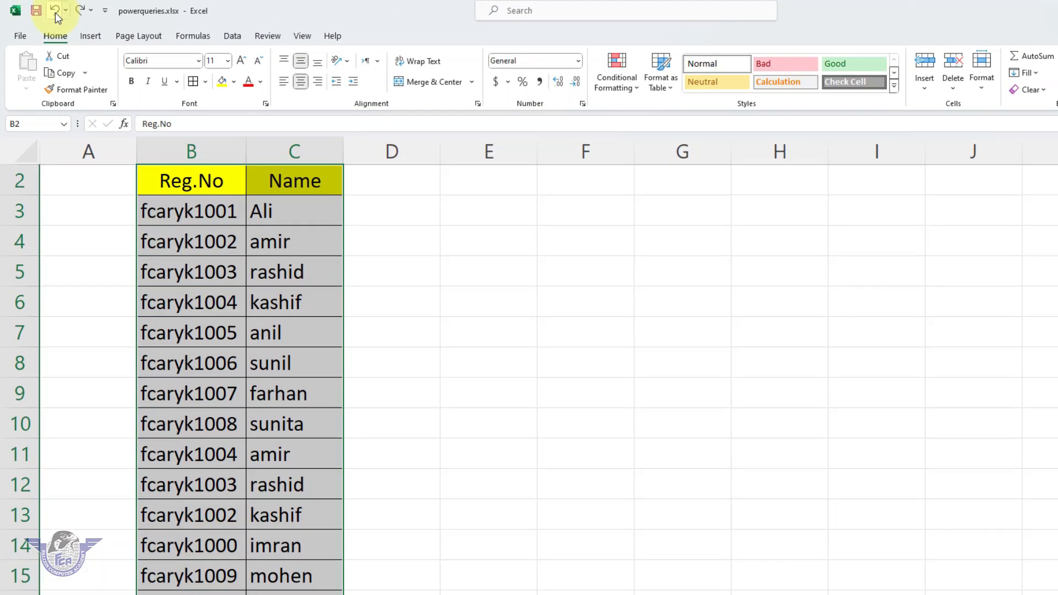
Step: Highlight duplicate values in B2:C17 with Light Red Fill with Dark Red Text, briefly previewing the Unique option
left_click(233, 36)
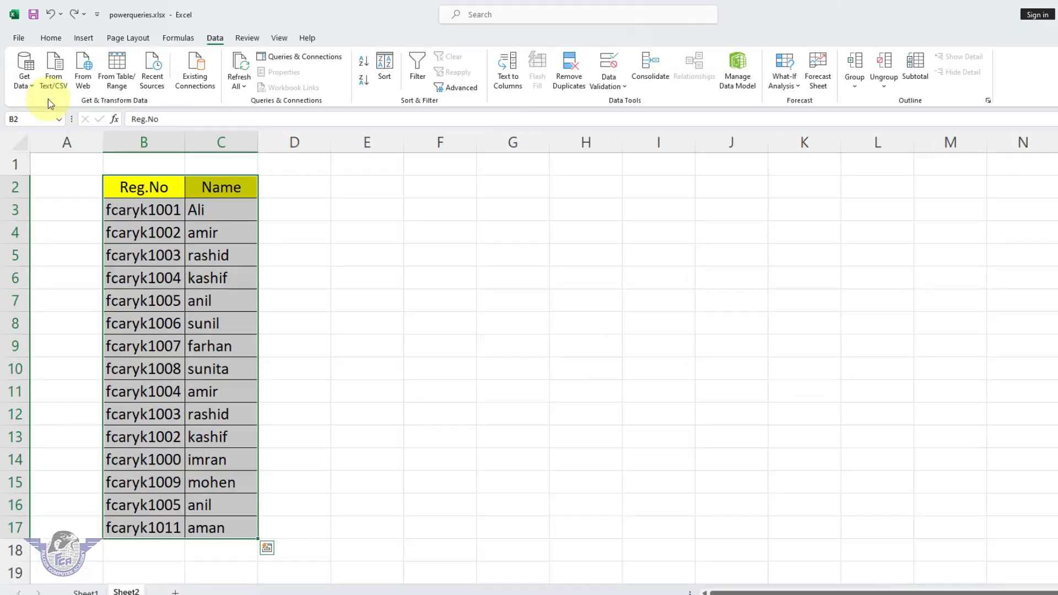
left_click(51, 37)
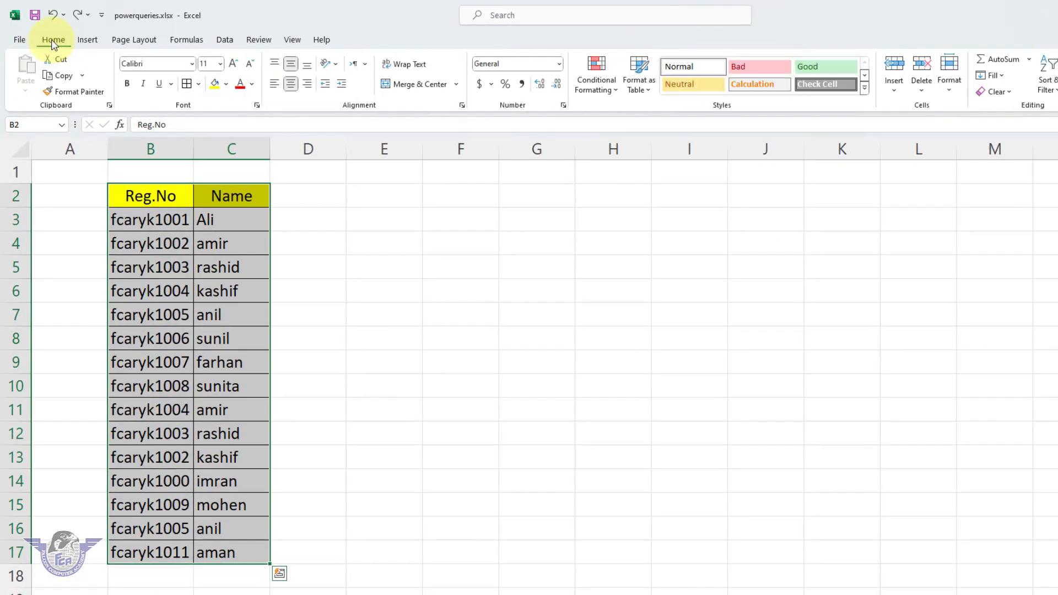
left_click(603, 88)
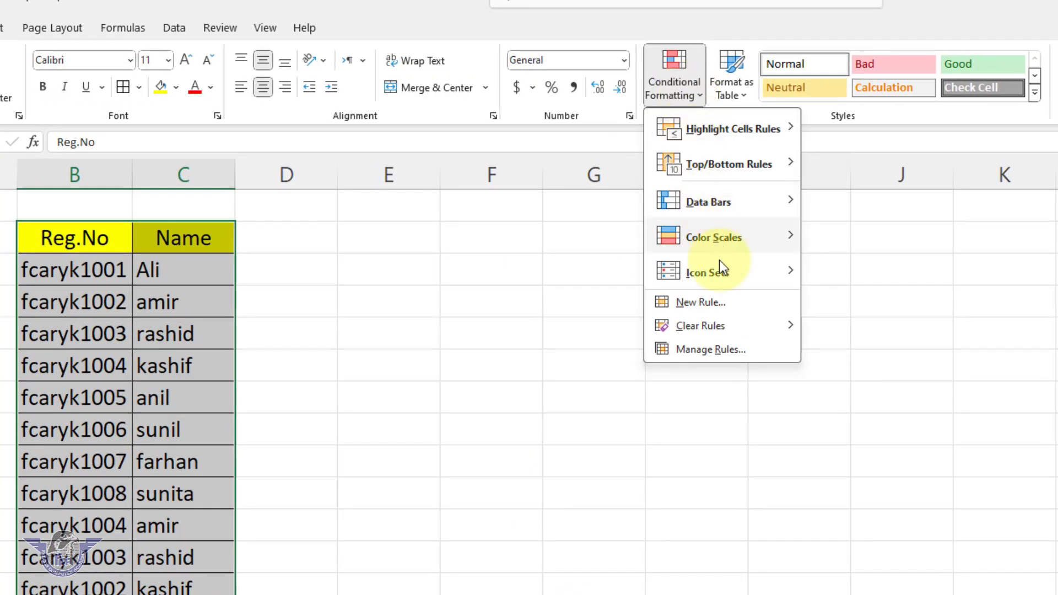
mouse_move(730, 130)
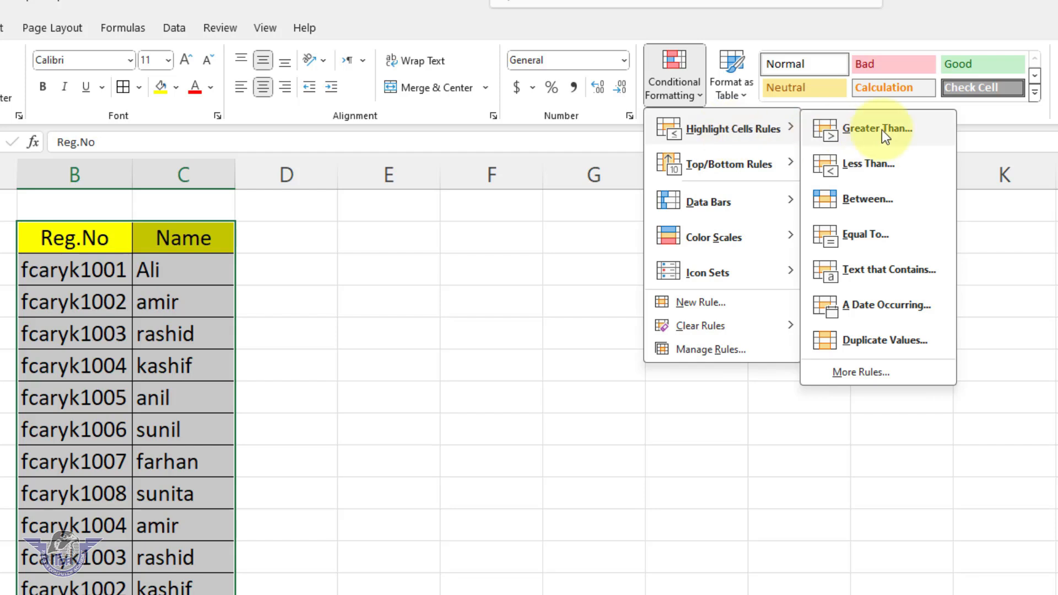
left_click(880, 340)
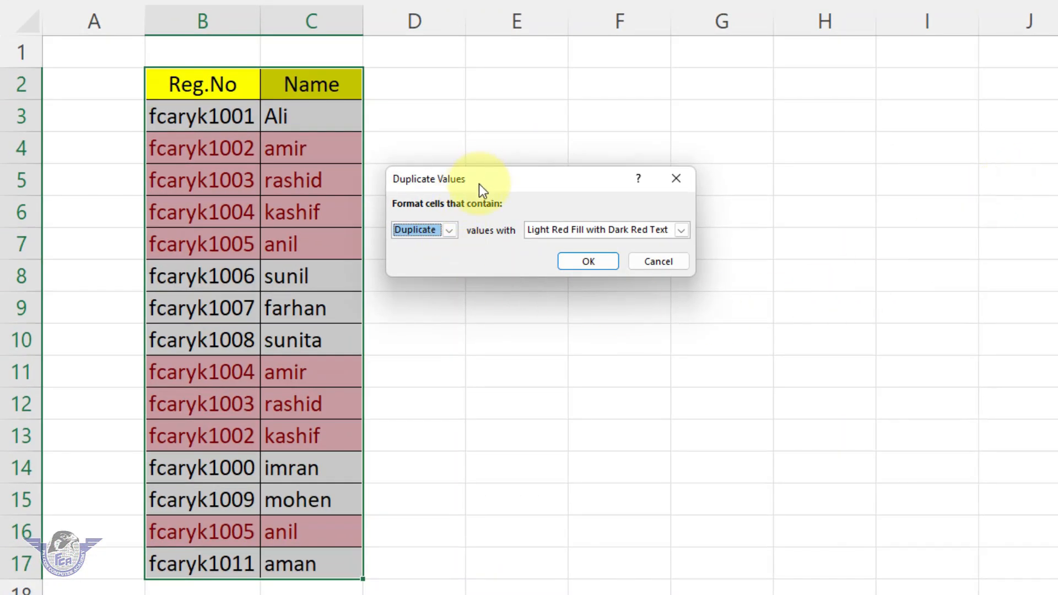
left_click_drag(478, 183, 485, 84)
left_click(453, 134)
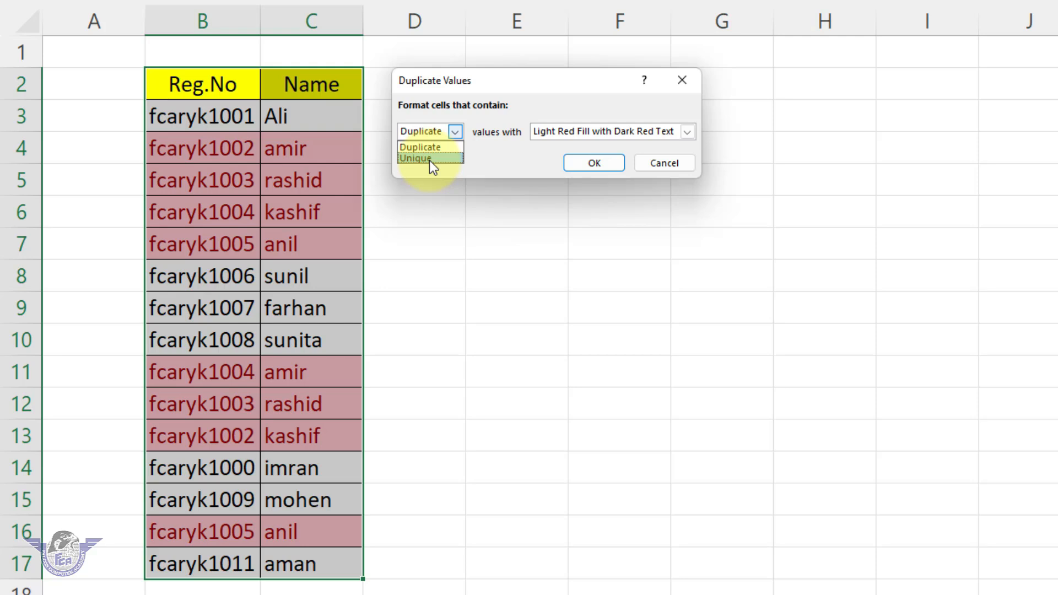
left_click(429, 159)
left_click(453, 133)
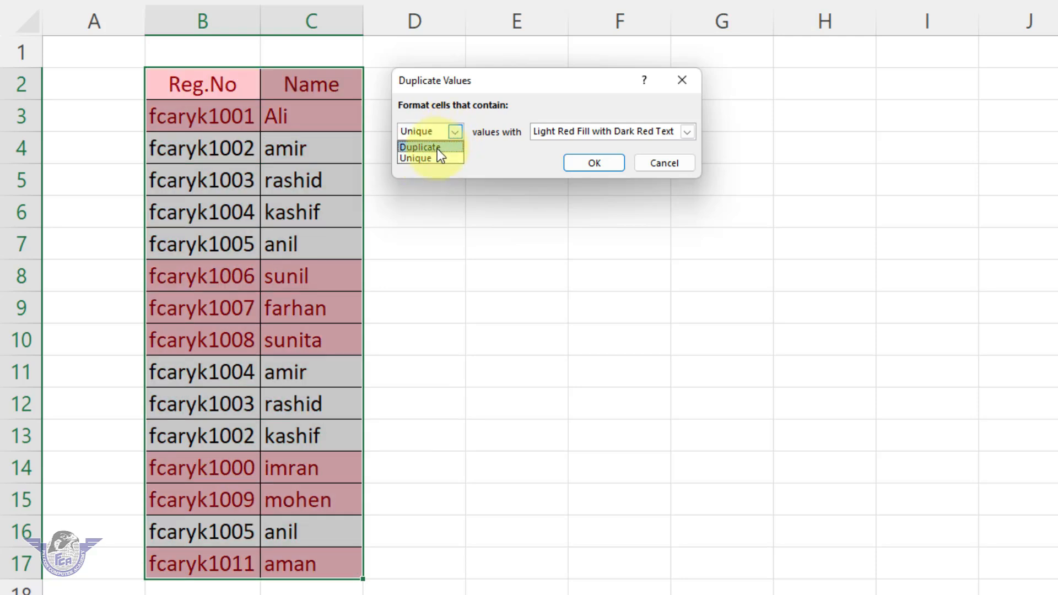
left_click(435, 149)
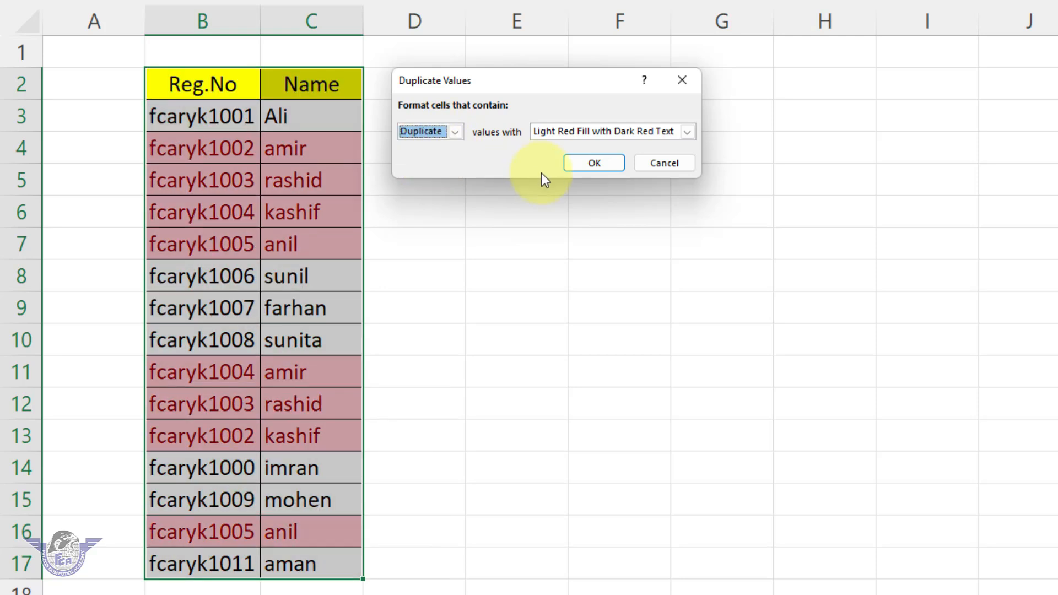
left_click(599, 163)
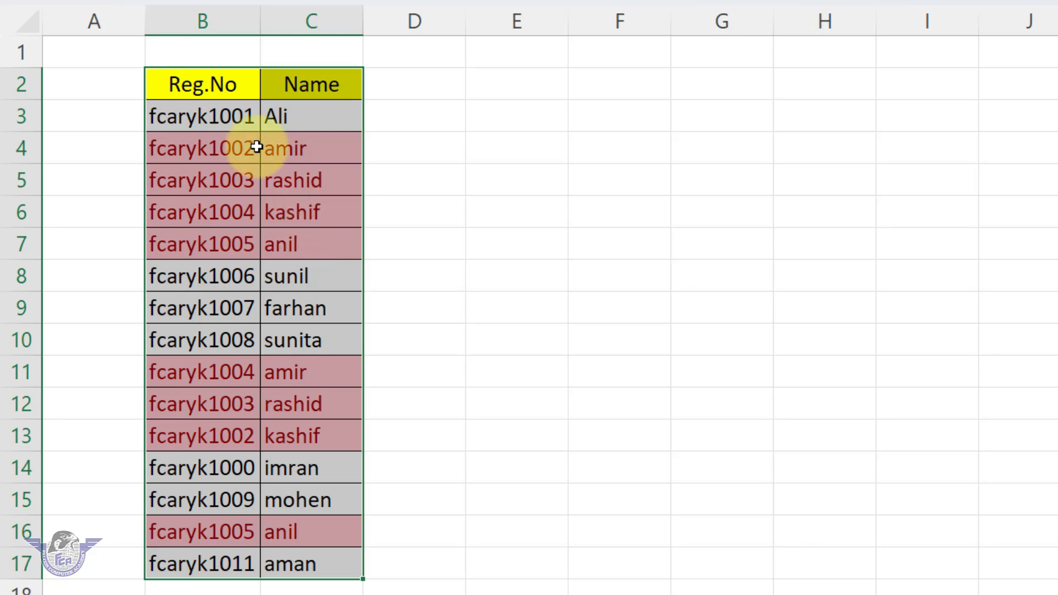
Step: Remove duplicate rows from B2:C17, treating the first row as headers and comparing only the Reg.No column
left_click_drag(208, 88, 279, 567)
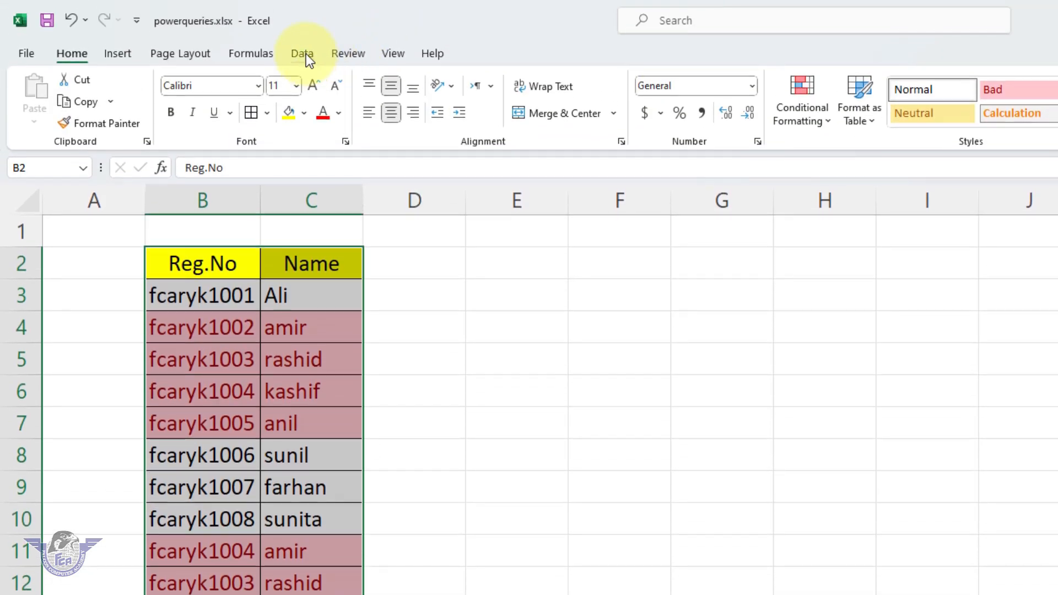
left_click(306, 54)
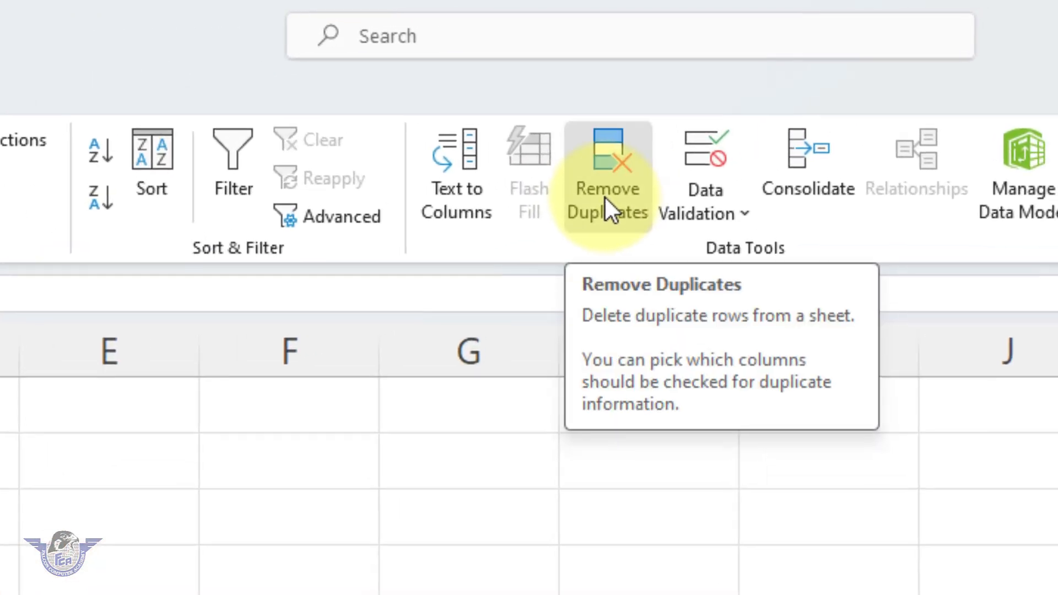
left_click(605, 198)
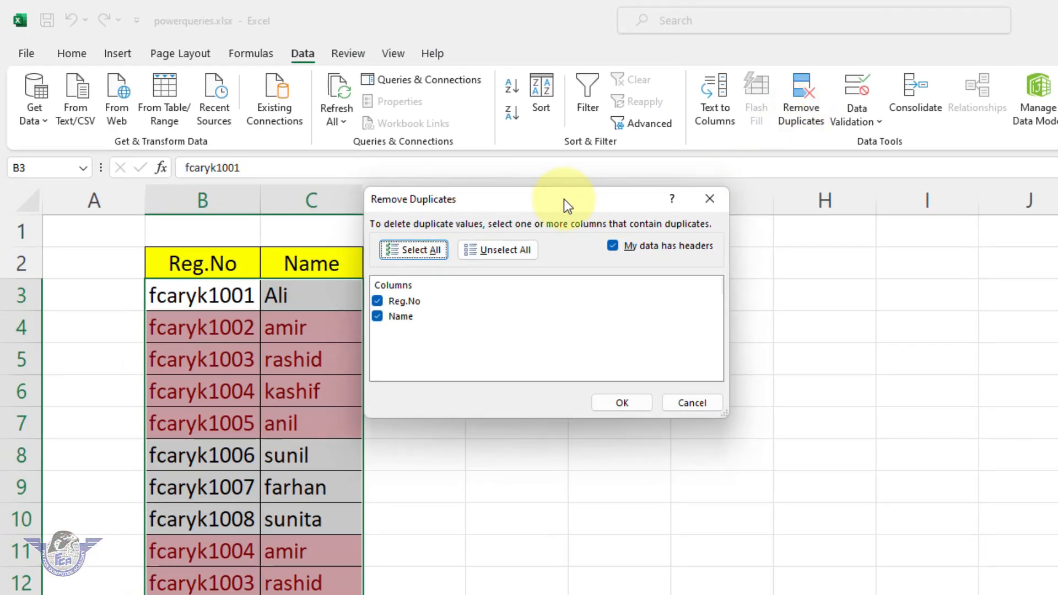
left_click_drag(564, 200, 674, 303)
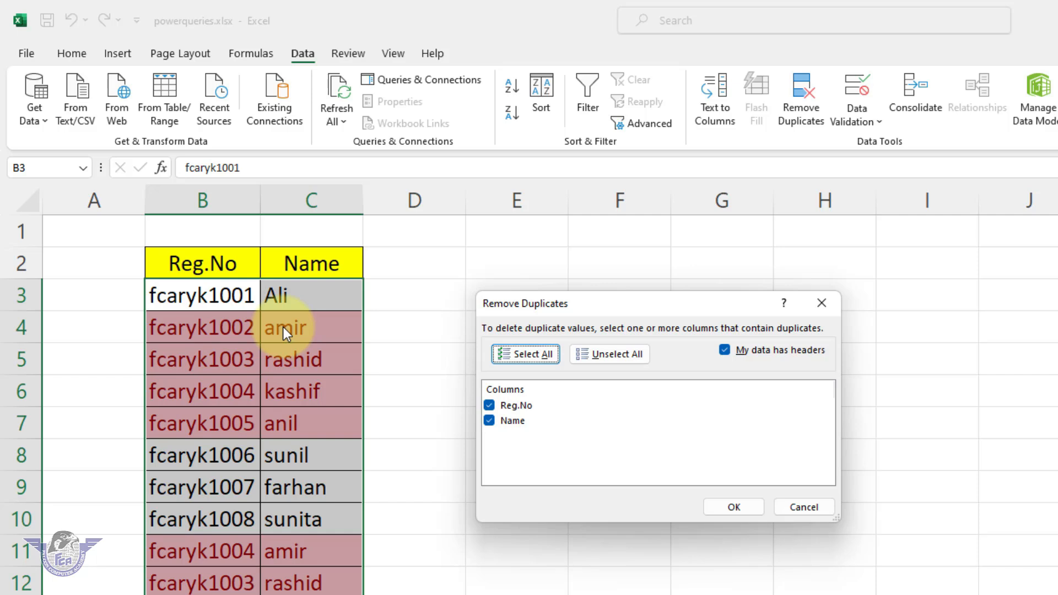
left_click(489, 421)
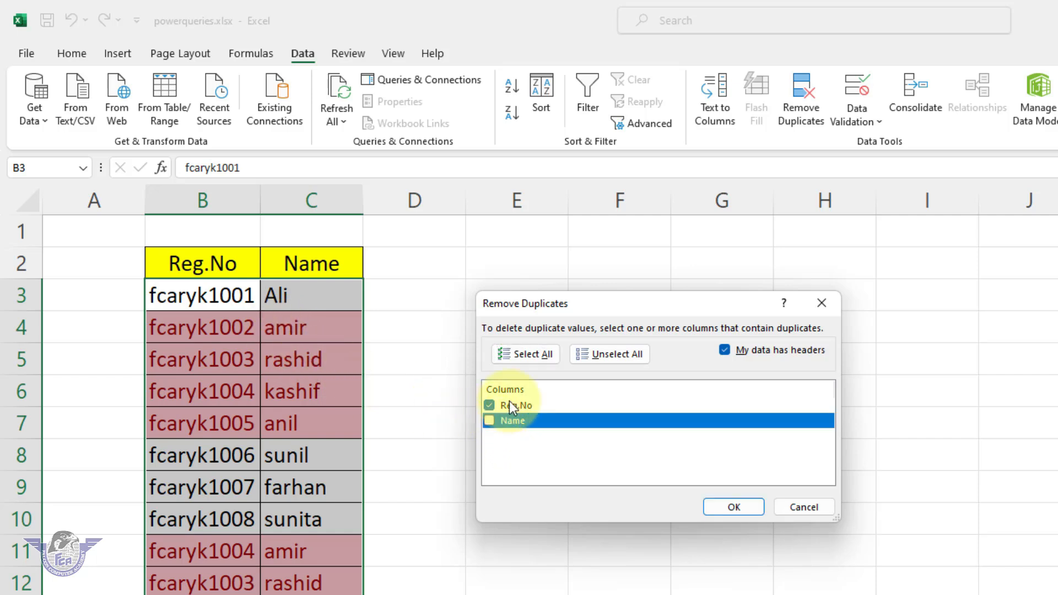
left_click(712, 505)
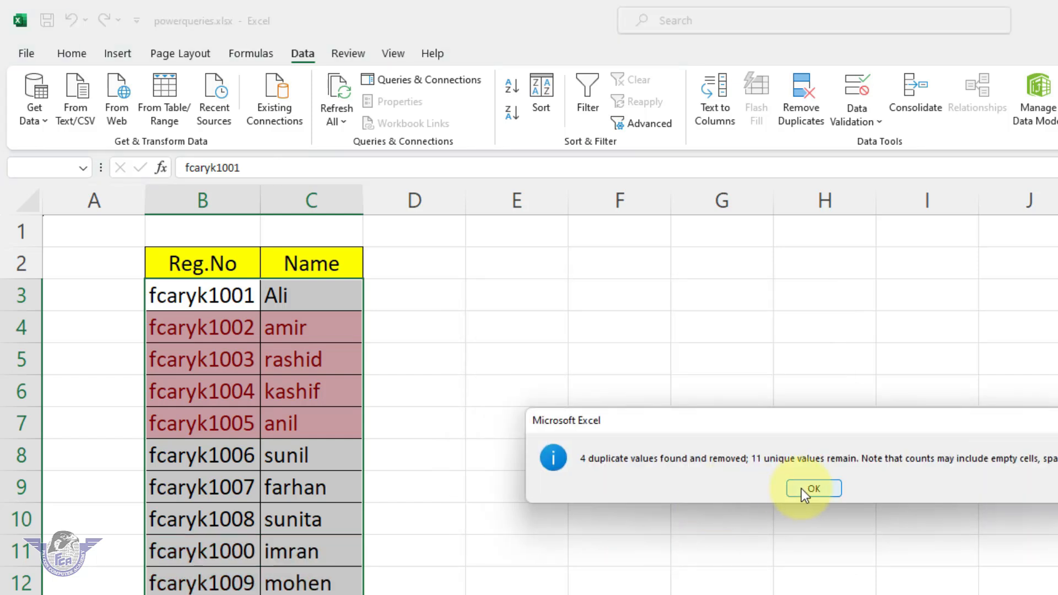
left_click(806, 488)
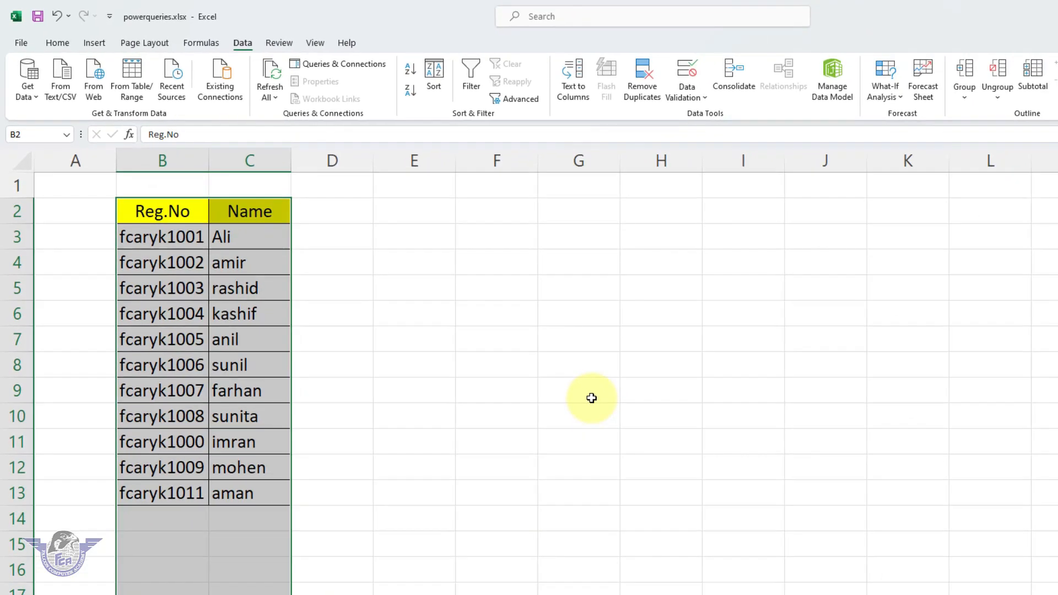